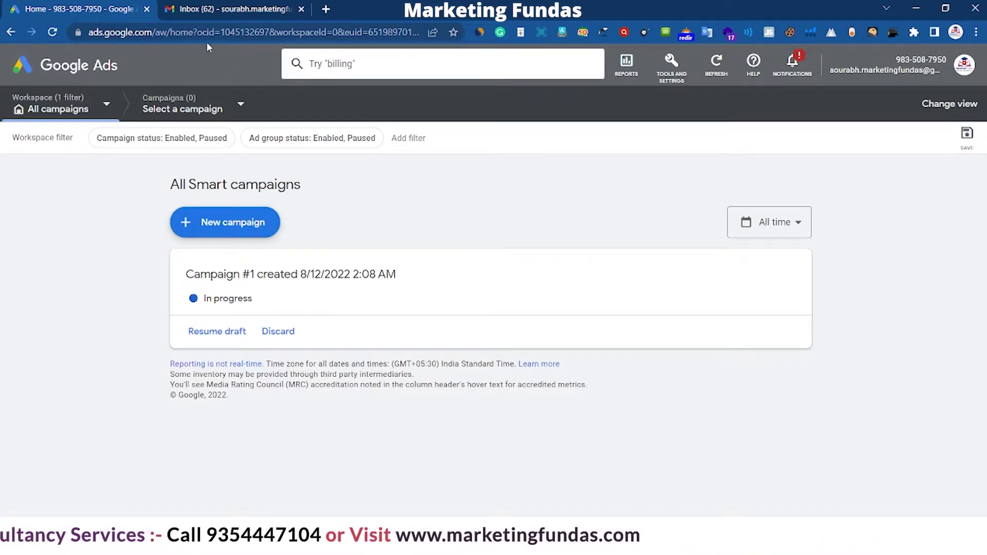
Step: Add a second Google account to Gmail with its email and password, opening its inbox
left_click(225, 10)
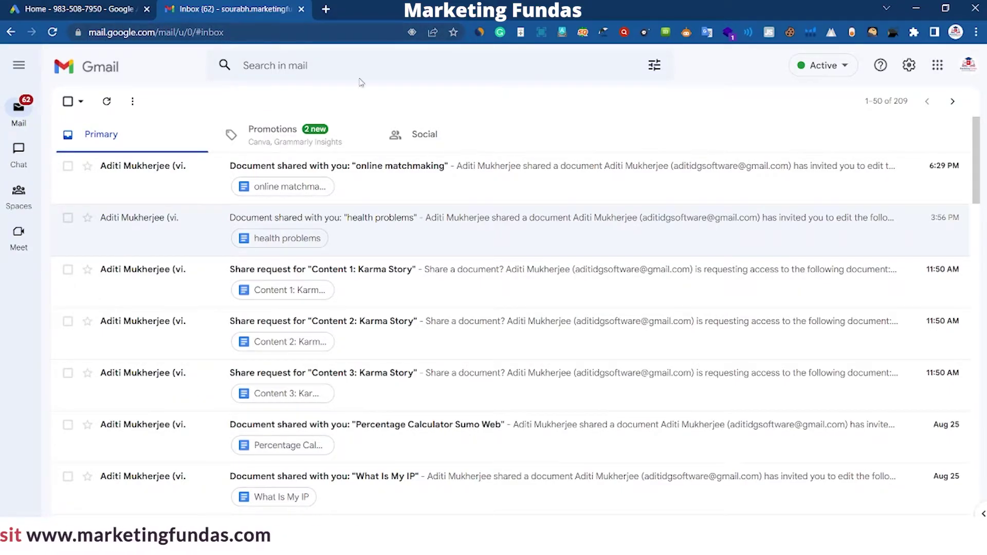
left_click(968, 63)
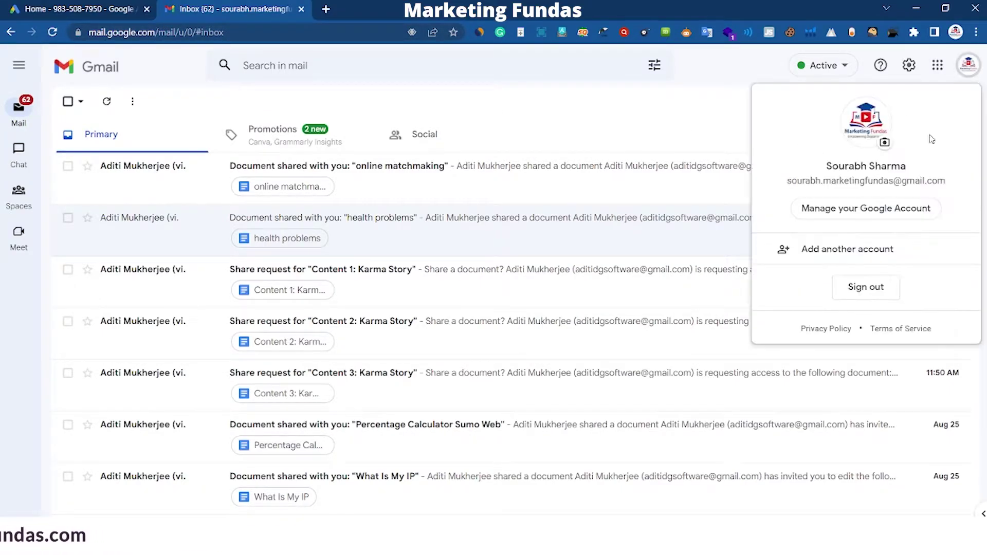
left_click(871, 264)
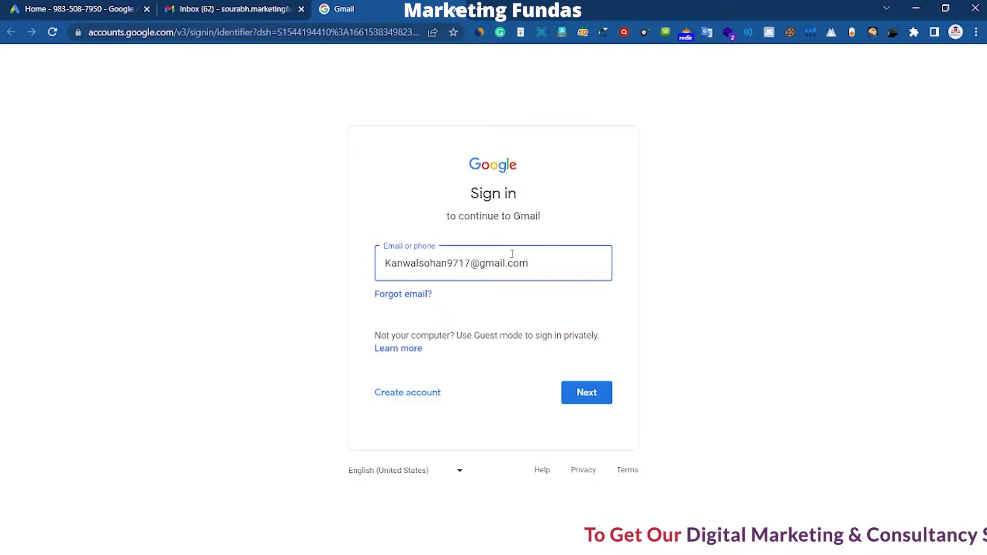
key("Return")
type("************")
left_click(586, 362)
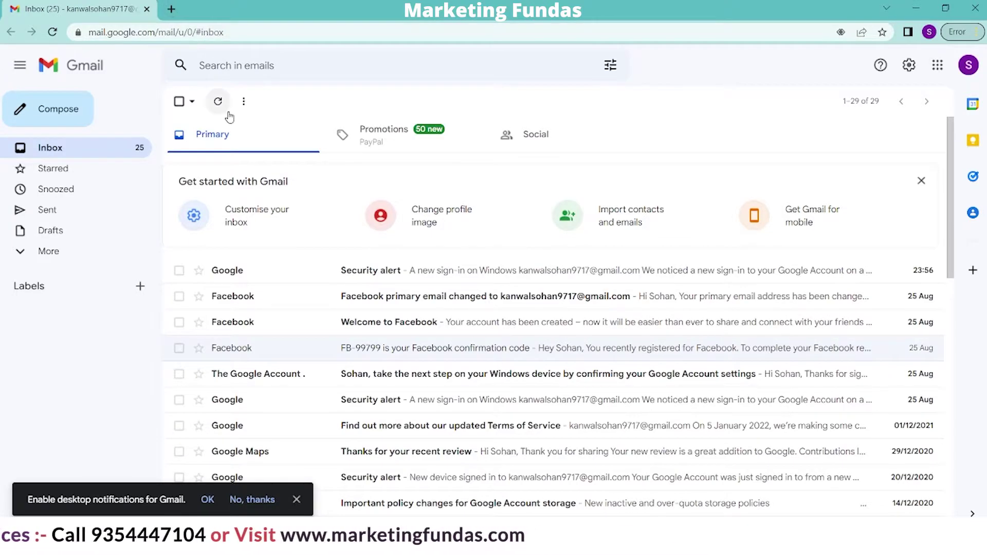
Step: Search Google for 'google ads manage account' in a new browser tab
left_click(171, 16)
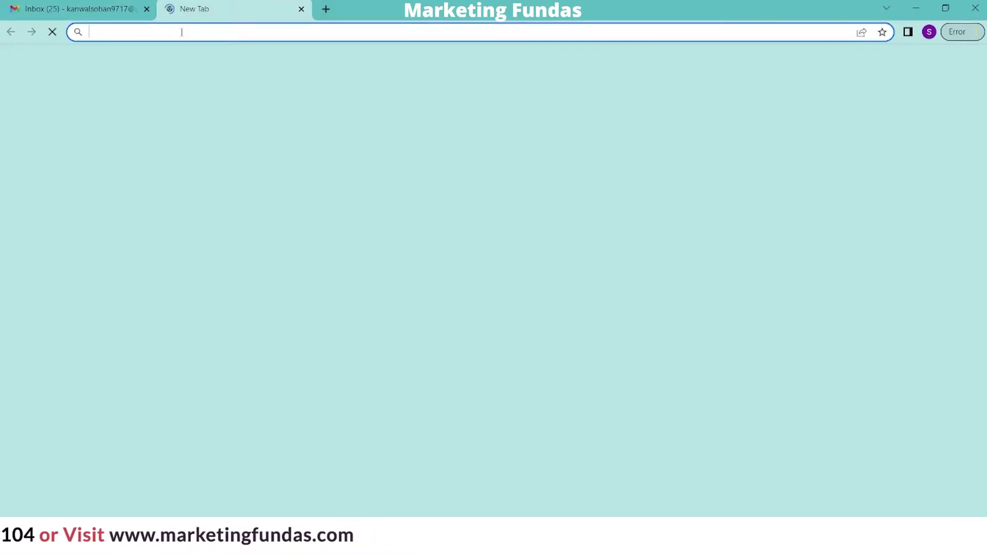
type("google ads manage acc")
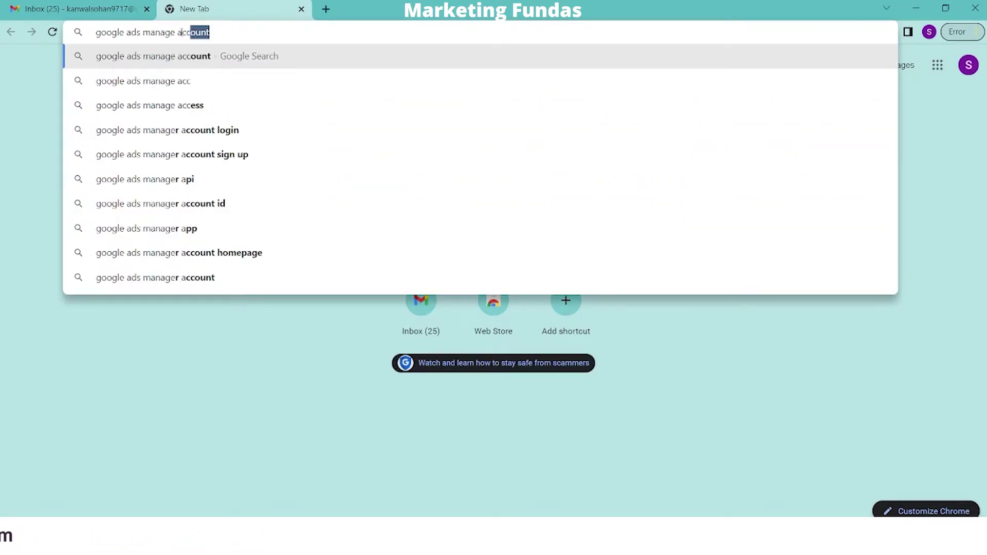
key("Return")
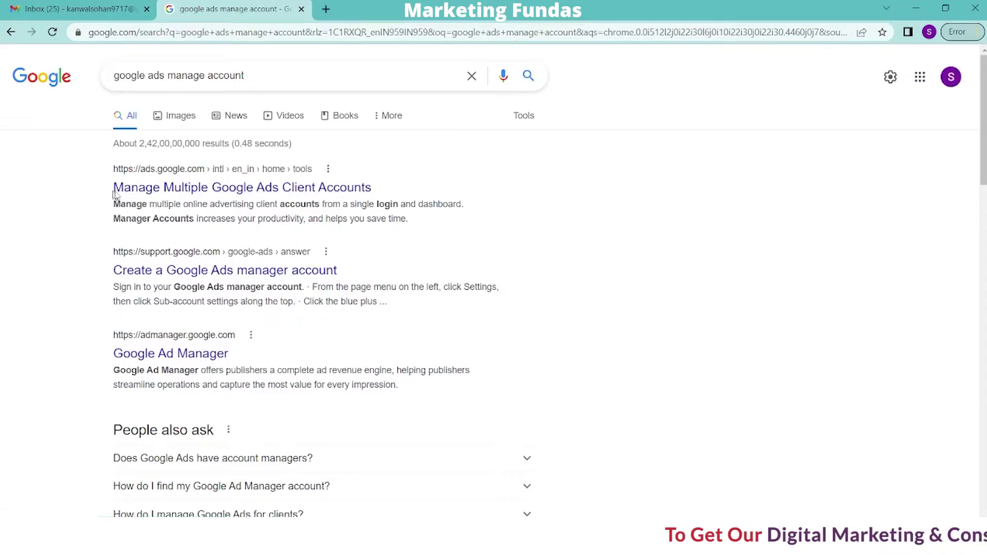
Step: Go to the 'Manage Multiple Google Ads Client Accounts' page and start creating a manager account
left_click(290, 191)
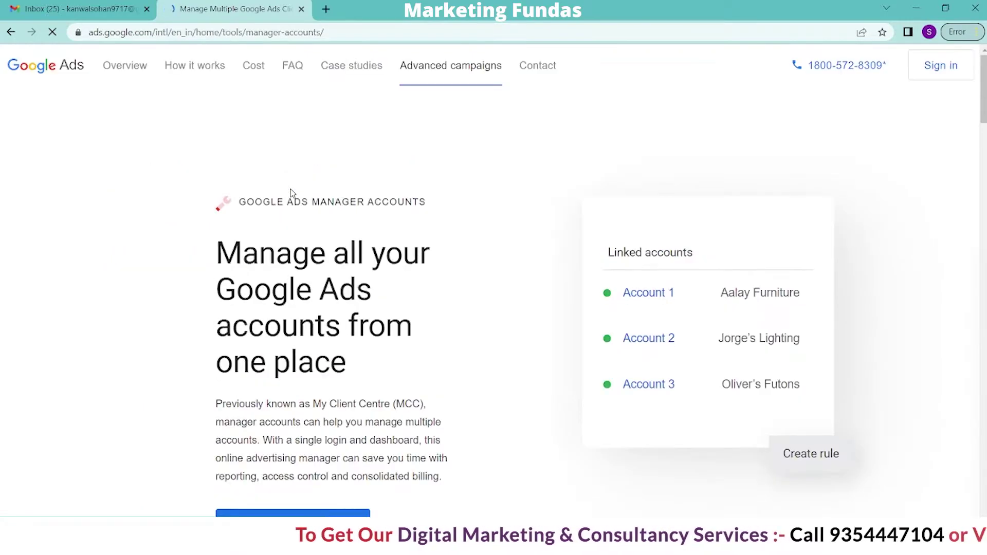
scroll(290, 190, "down", 1)
scroll(272, 360, "down", 1)
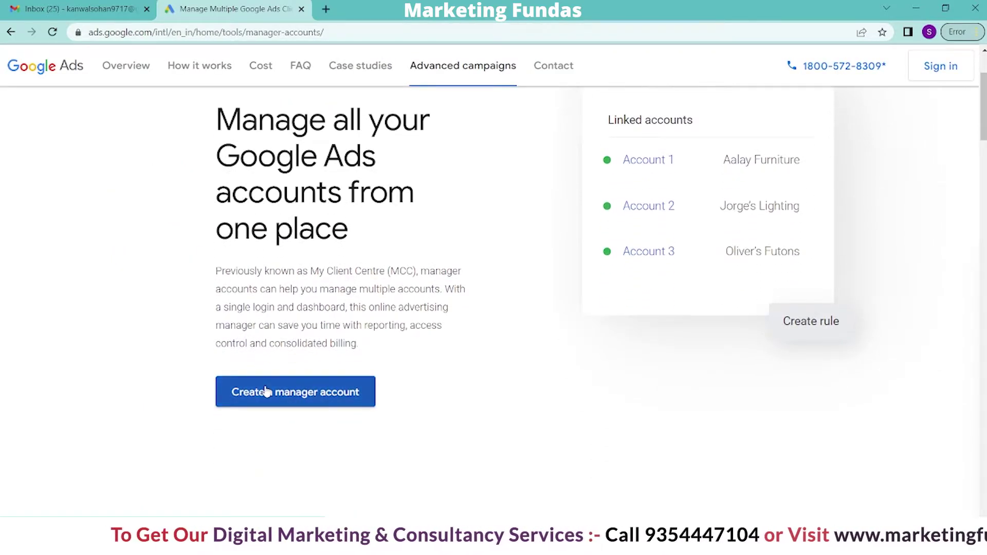
left_click(257, 389)
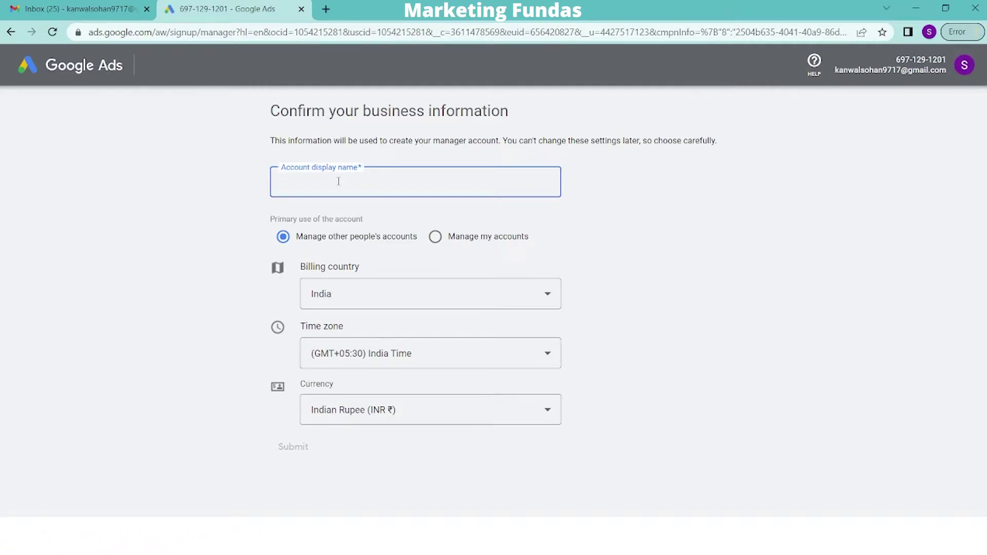
Step: Submit manager account 'Marketing Fundas MCC Account' for managing other people's accounts, keeping India/INR defaults
type("rketing H")
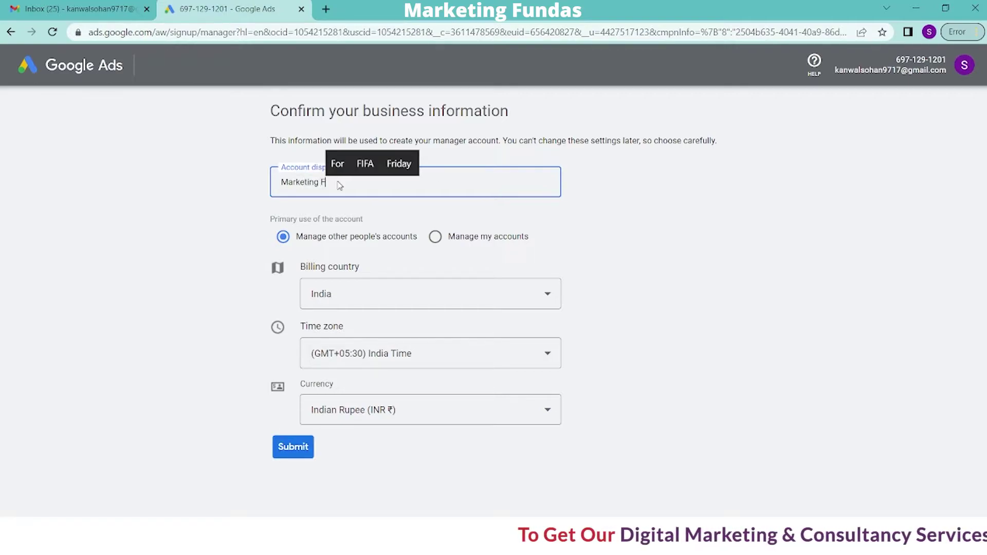
type("undas MCC")
type(" Acount")
key("BackSpace")
key("BackSpace")
key("BackSpace")
key("BackSpace")
type("count")
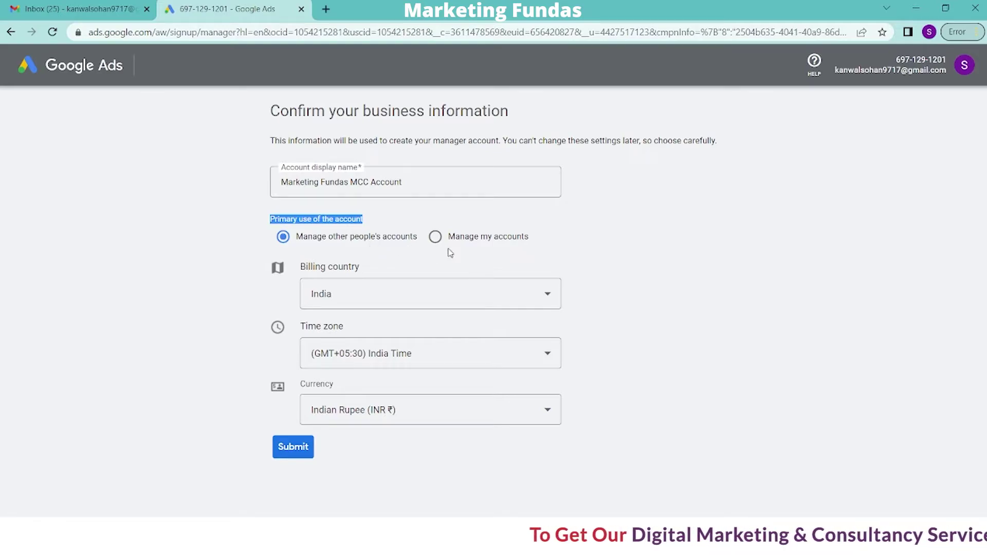
left_click(286, 239)
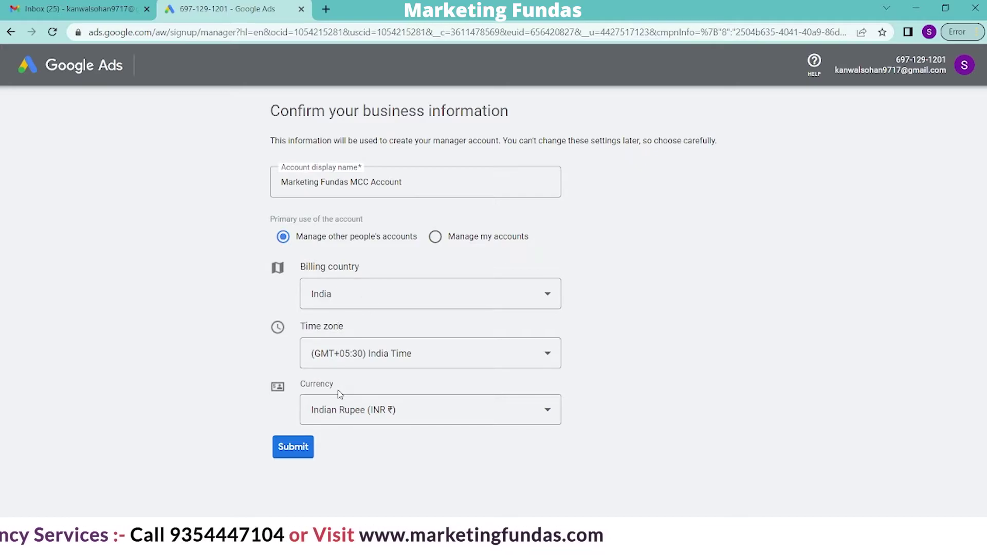
left_click(280, 453)
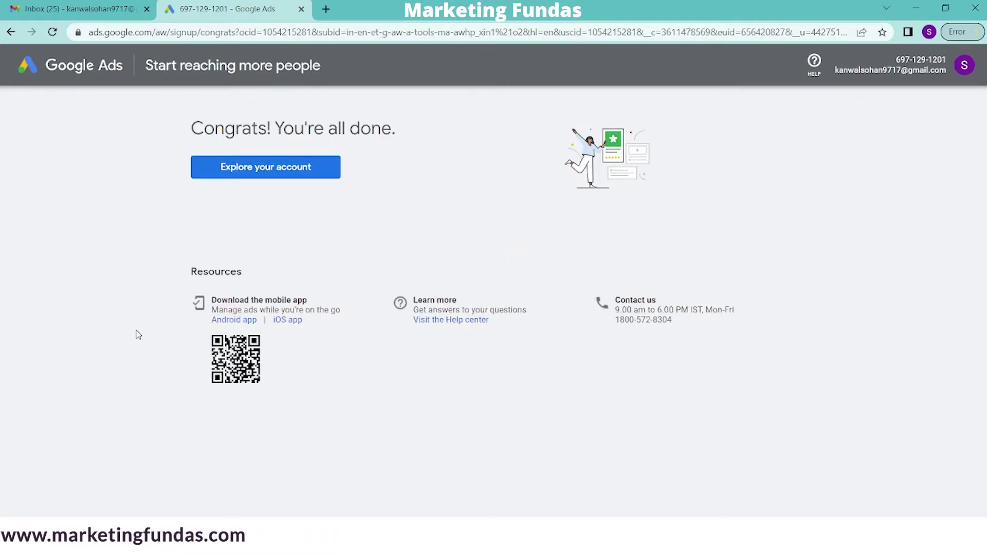
Step: Enter the new Marketing Fundas MCC Account and bring its Overview window to the front
left_click(257, 170)
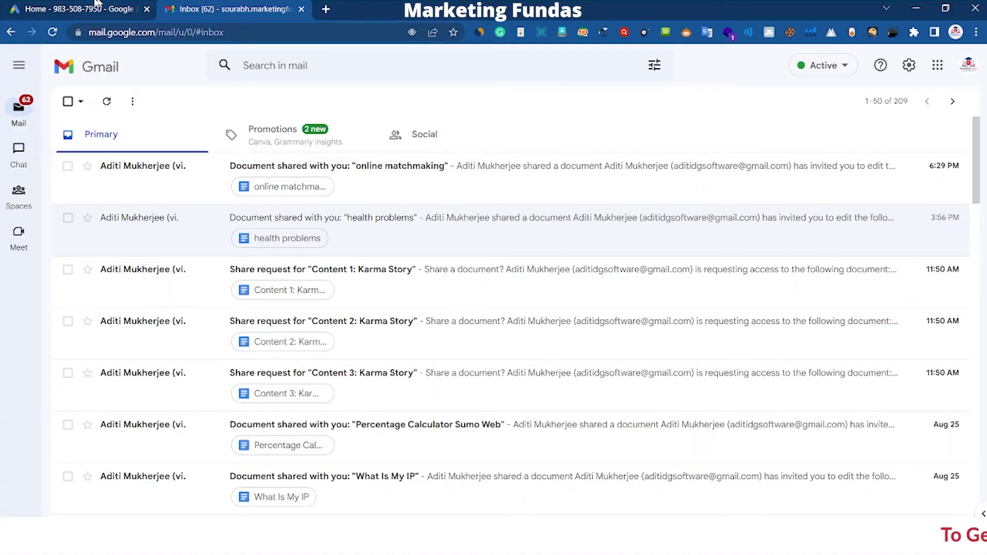
left_click(95, 4)
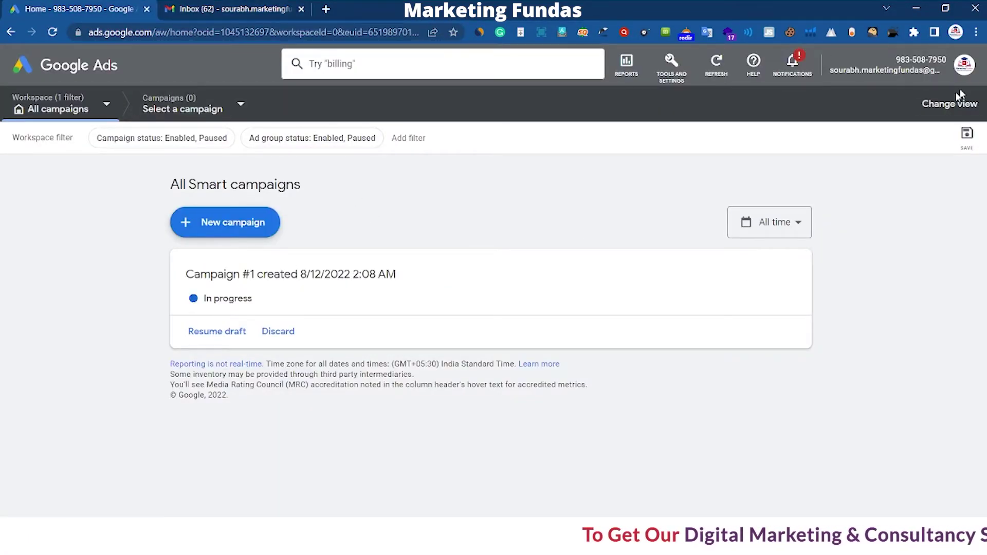
mouse_move(586, 543)
left_click(586, 478)
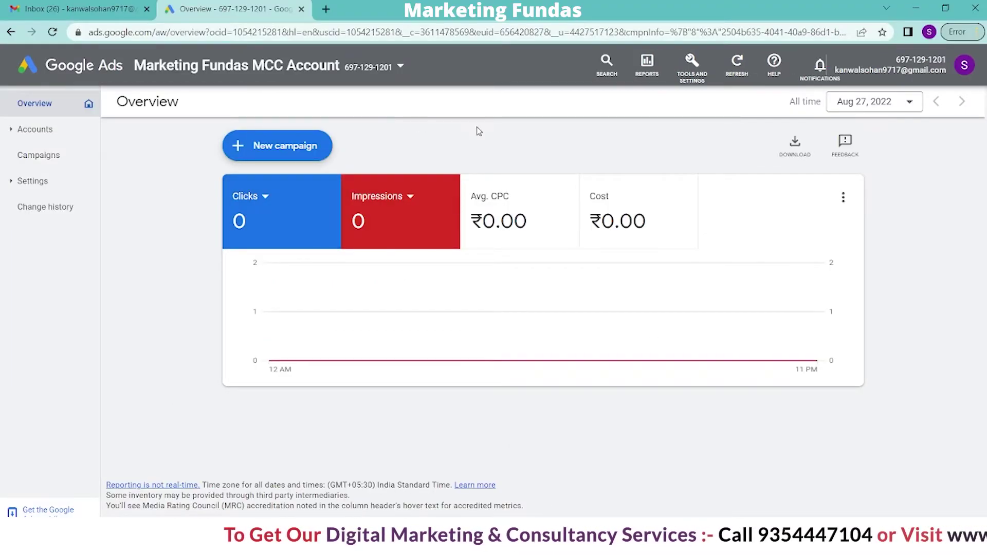
Step: From the manager's Accounts page, choose Link existing account under the + button
left_click(49, 131)
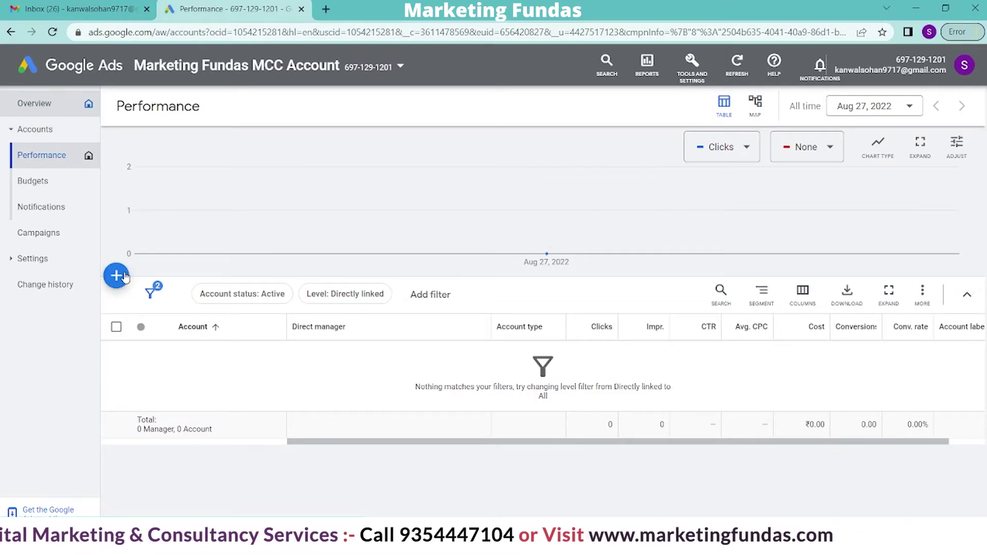
left_click(116, 276)
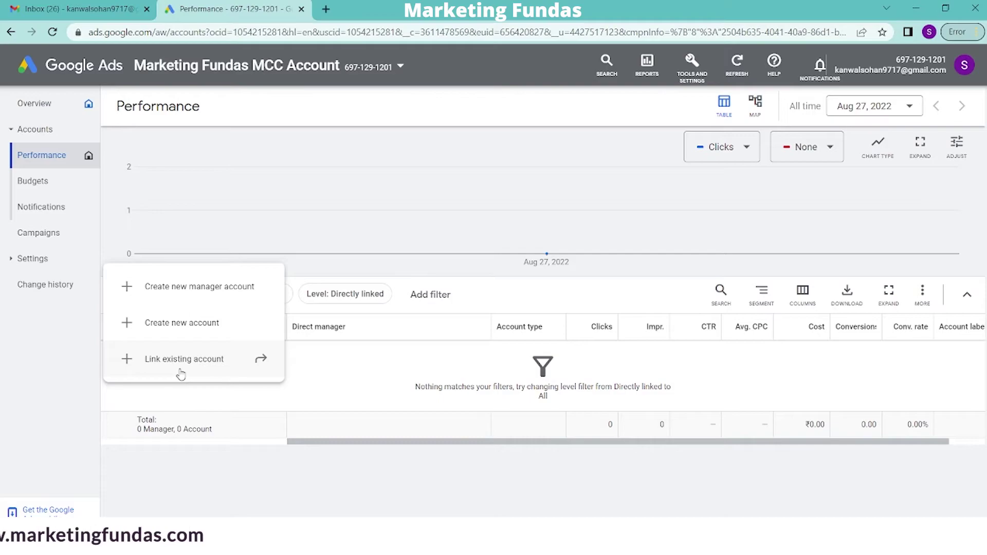
left_click(211, 362)
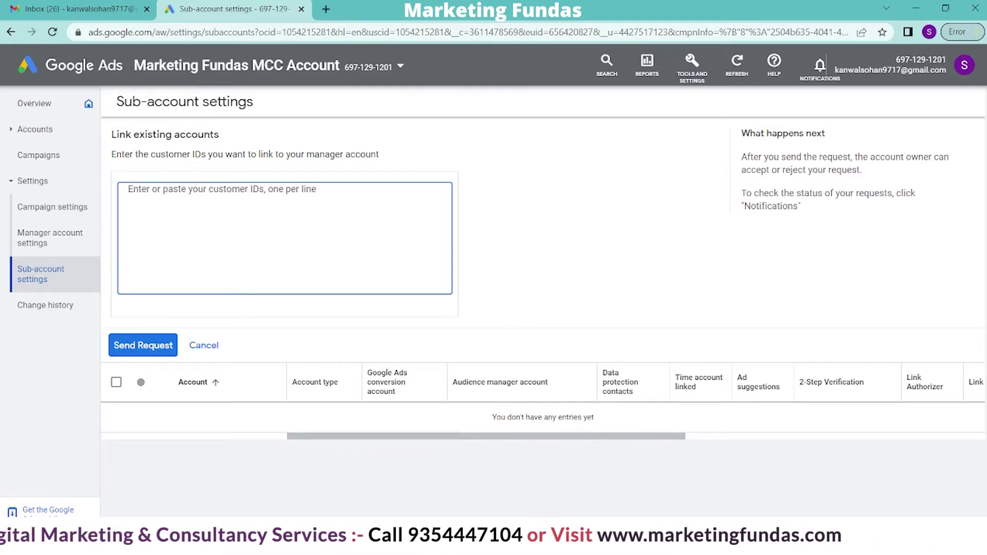
Step: Enter the existing account's customer ID and send the manager link request
mouse_move(555, 545)
left_click(554, 485)
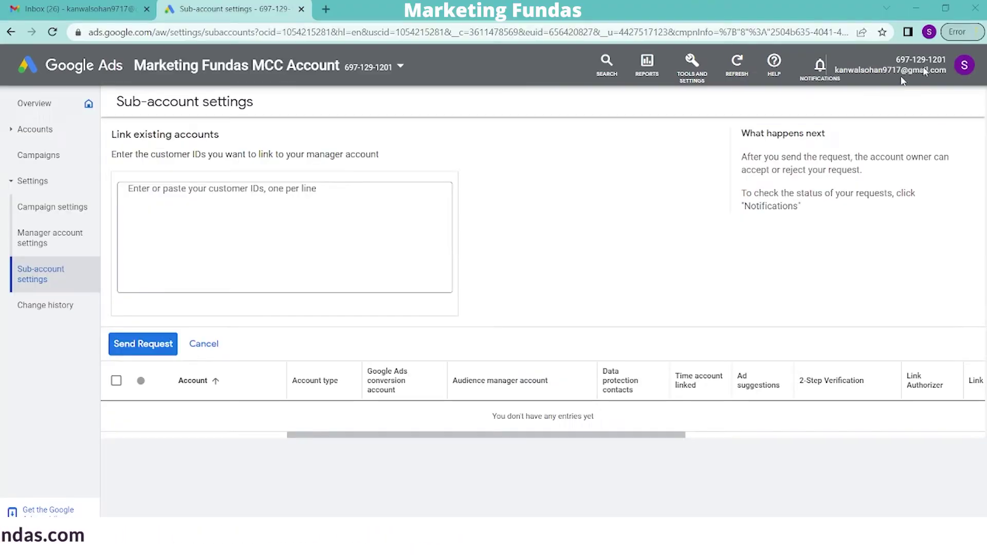
left_click(311, 214)
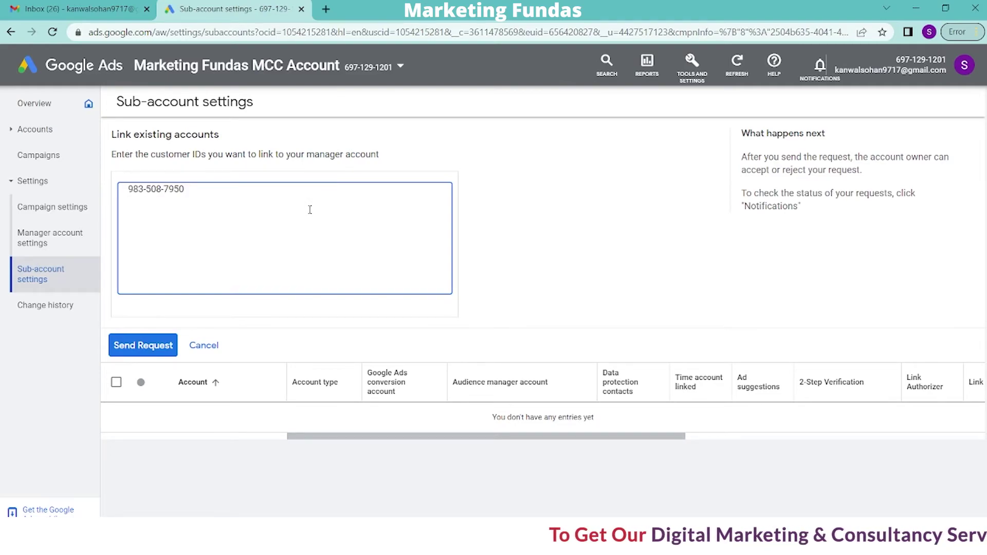
left_click(144, 348)
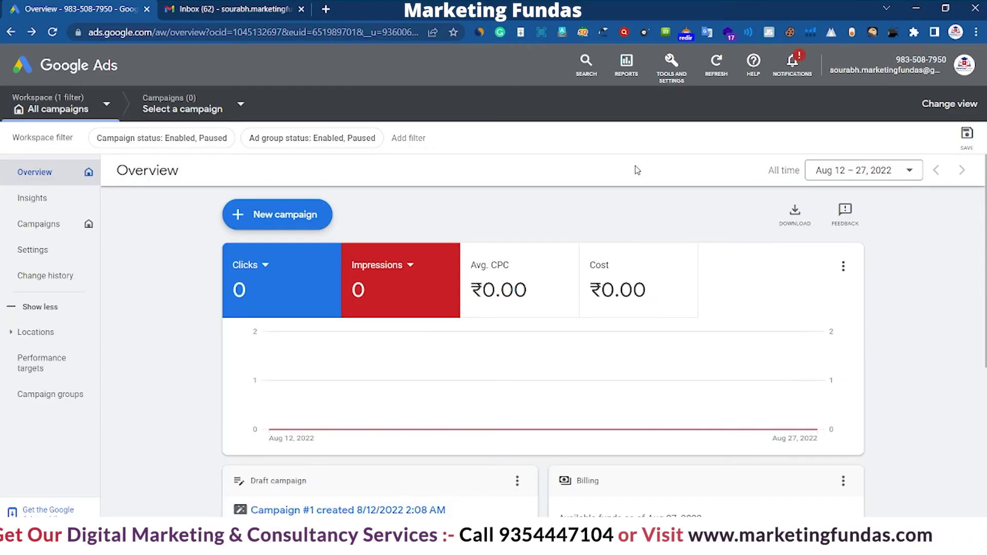
Step: Accept and grant the manager request under Access and security > Managers, then reload the MCC sub-accounts
left_click(660, 81)
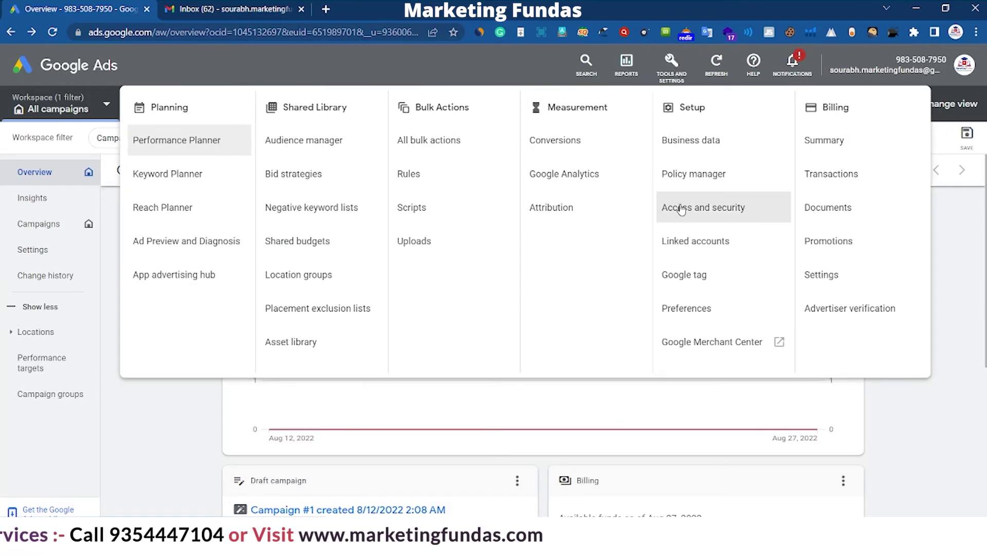
left_click(681, 208)
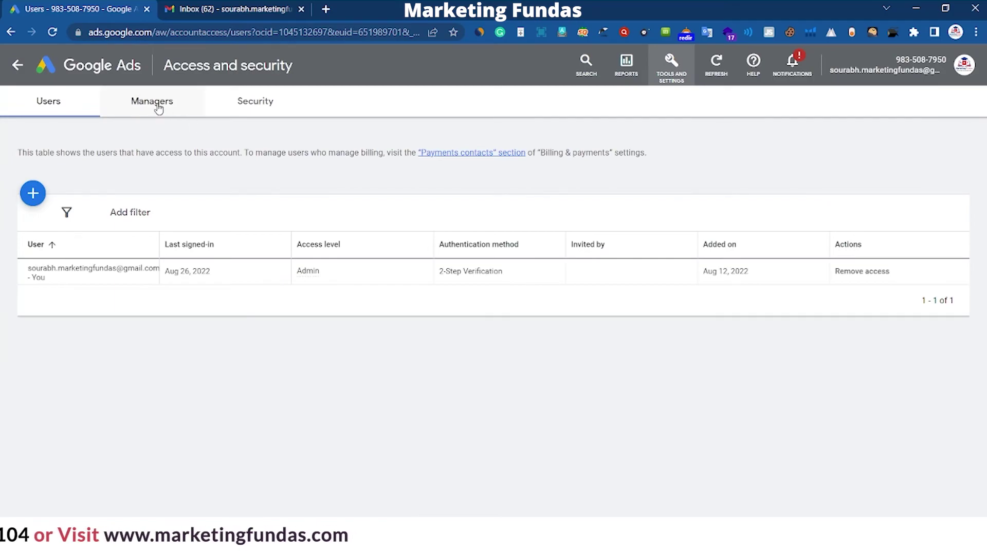
left_click(159, 105)
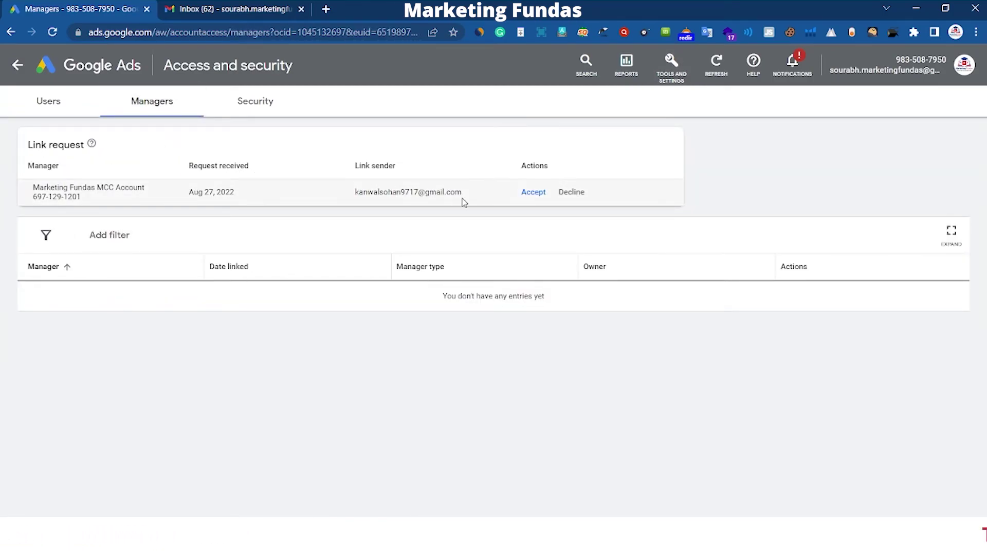
left_click(534, 198)
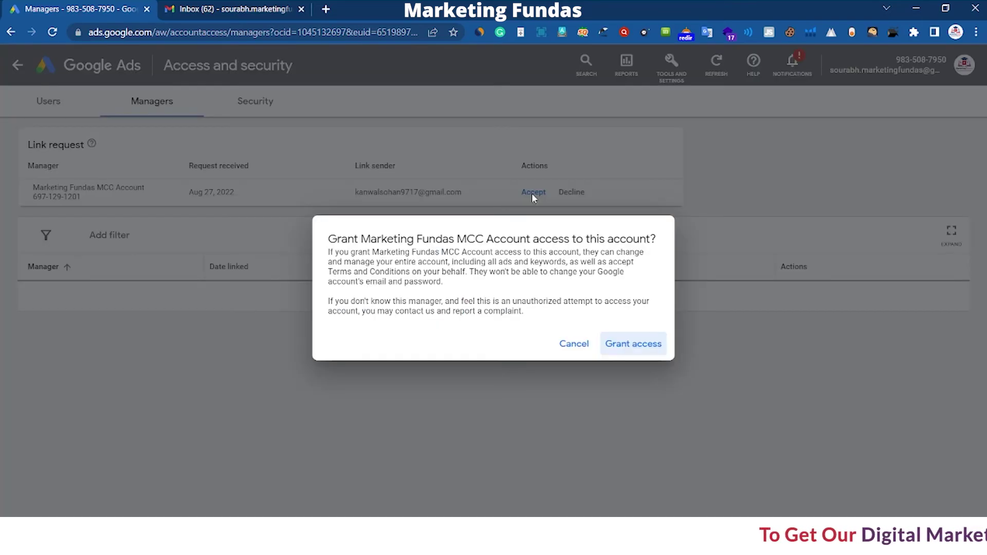
left_click(620, 345)
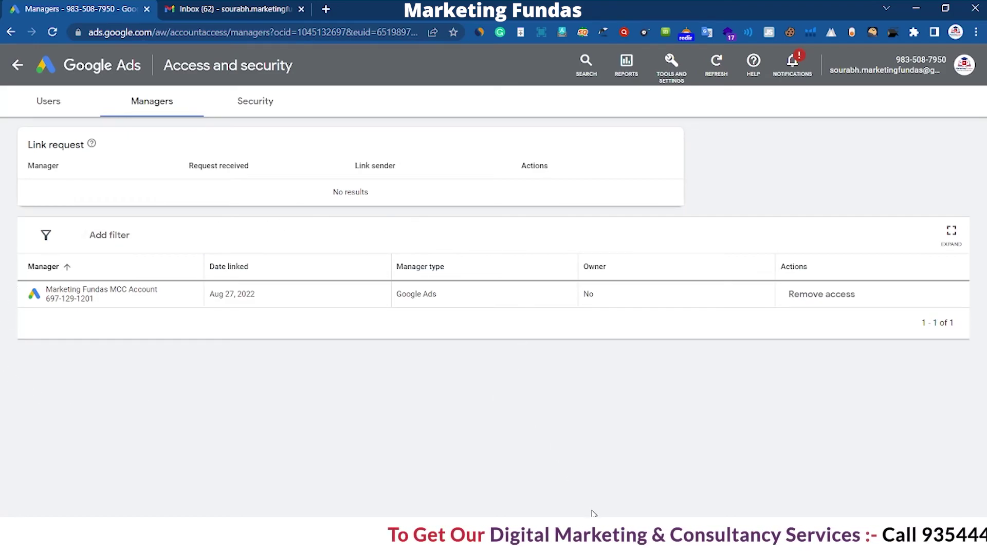
left_click(589, 463)
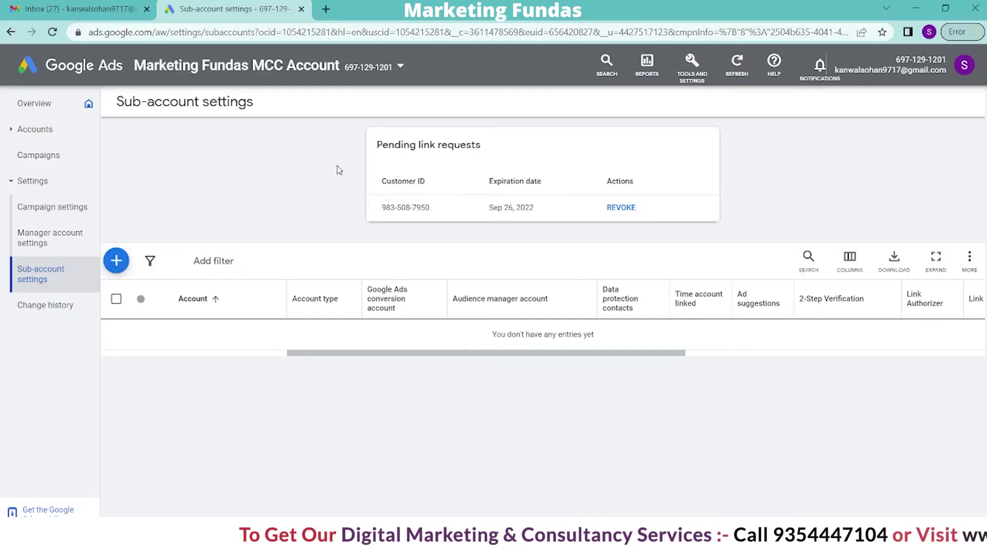
key("F5")
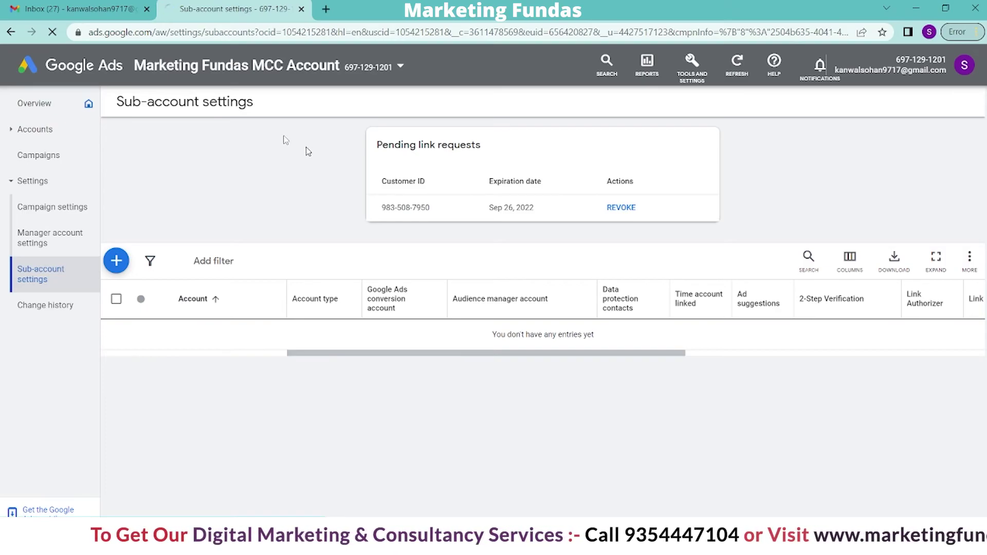